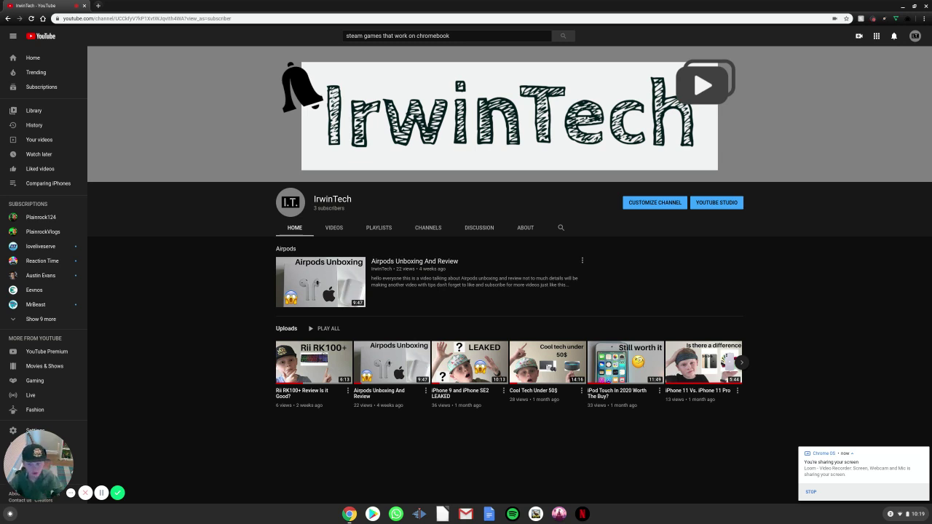
# Search the web for "steam" in a new browser tab
pyautogui.click(98, 5)
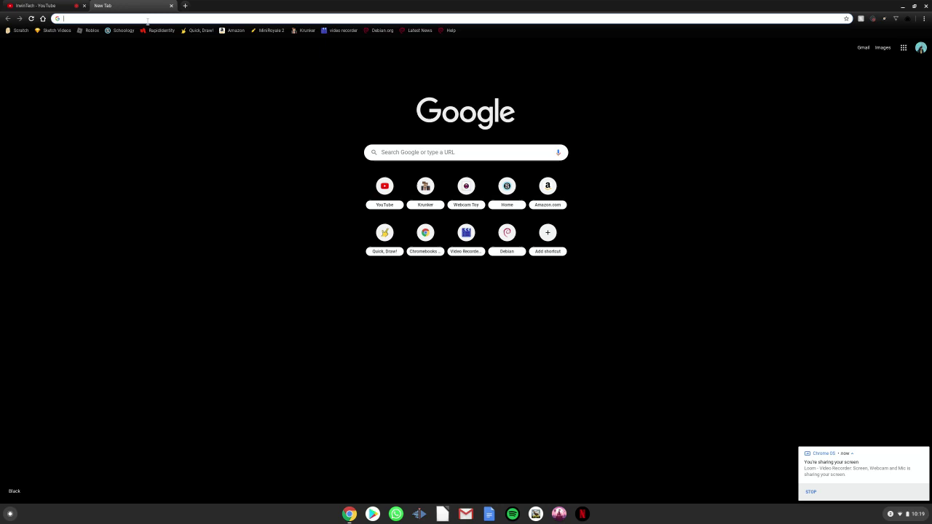
pyautogui.write('steam')
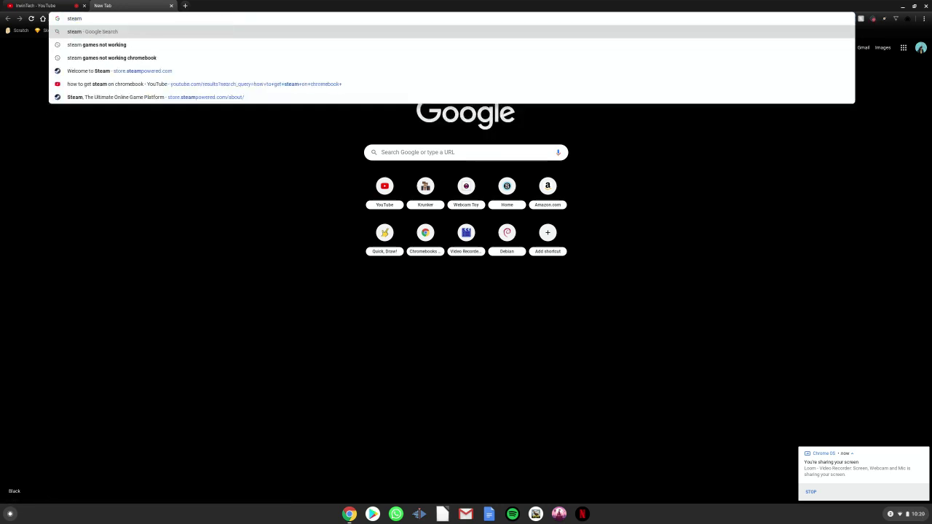
pyautogui.press('Return')
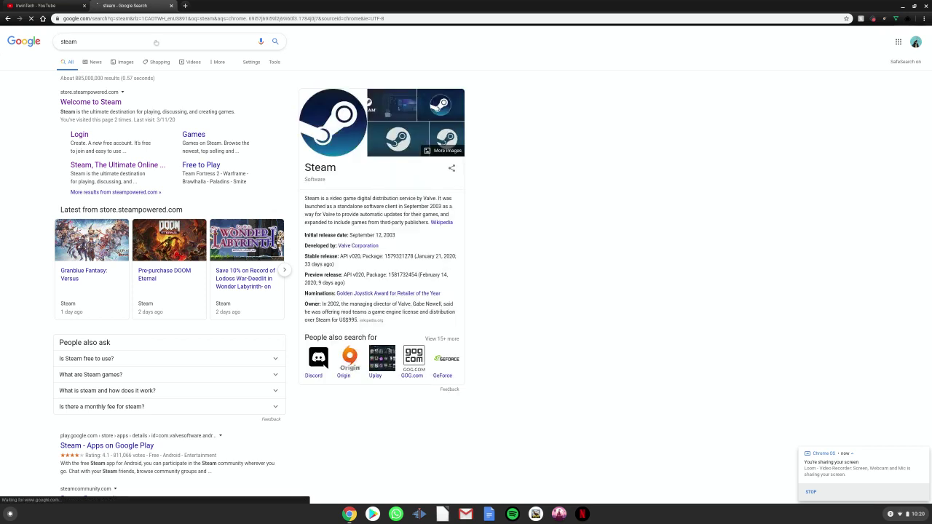
# Go to the official Steam store site and download the Linux installer package, steam_latest.deb
pyautogui.click(110, 103)
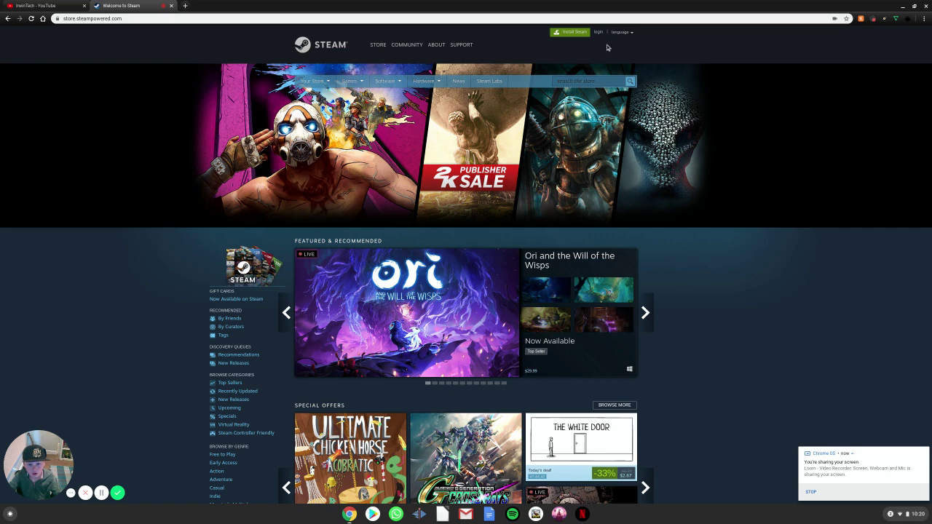
pyautogui.click(574, 38)
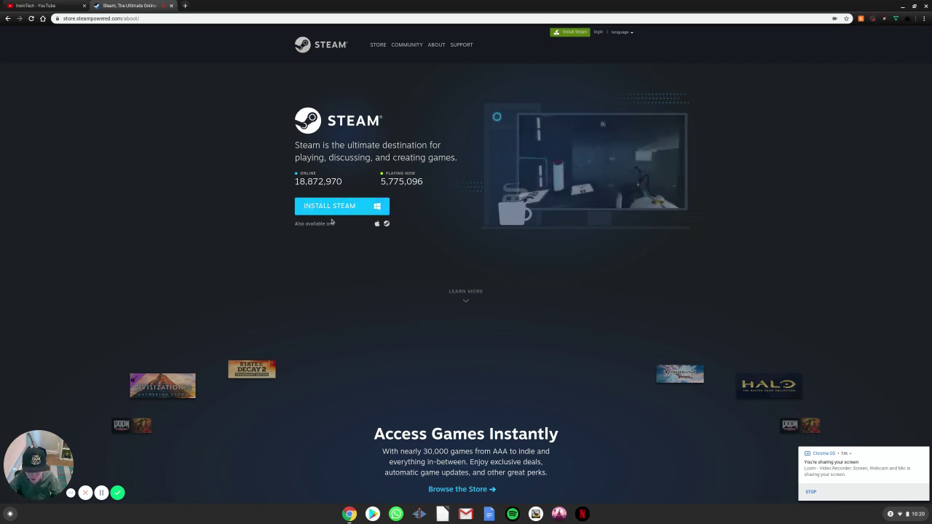
pyautogui.click(386, 225)
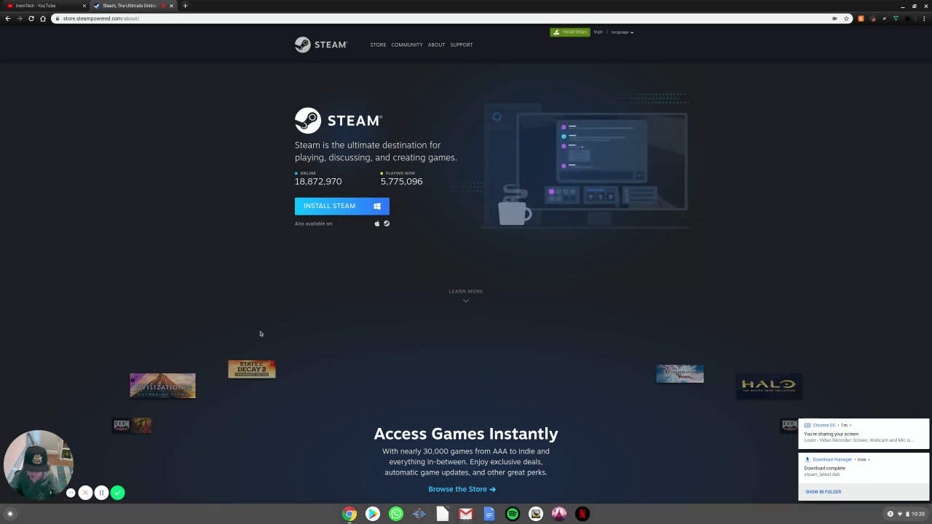
# Search the device launcher for "settings" and open the Settings app
pyautogui.press('super')
pyautogui.click(436, 459)
pyautogui.write('fiel')
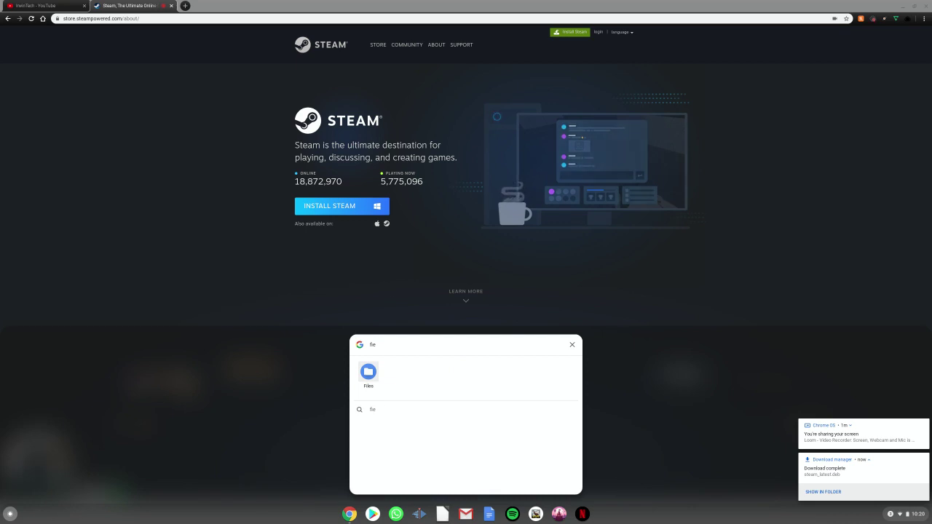
pyautogui.press('BackSpace')
pyautogui.press('BackSpace')
pyautogui.press('BackSpace')
pyautogui.press('BackSpace')
pyautogui.press('BackSpace')
pyautogui.press('BackSpace')
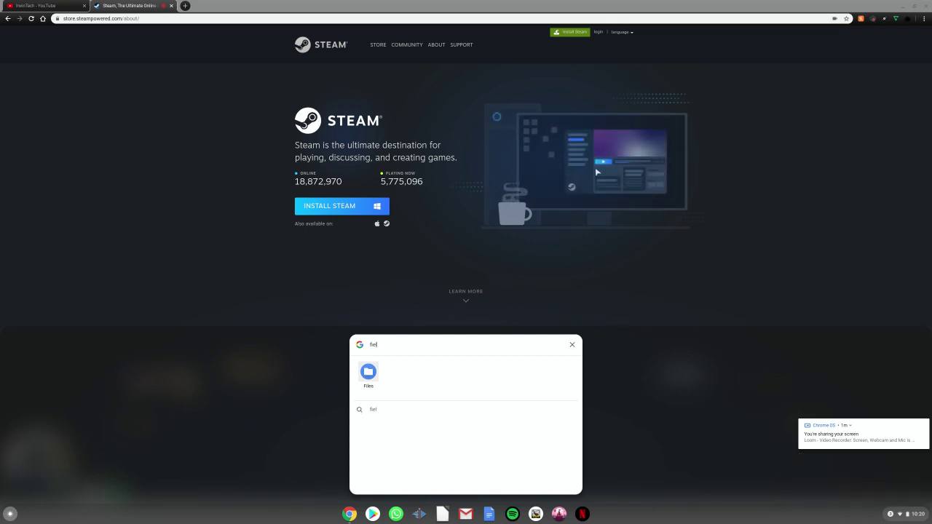
pyautogui.write('settings')
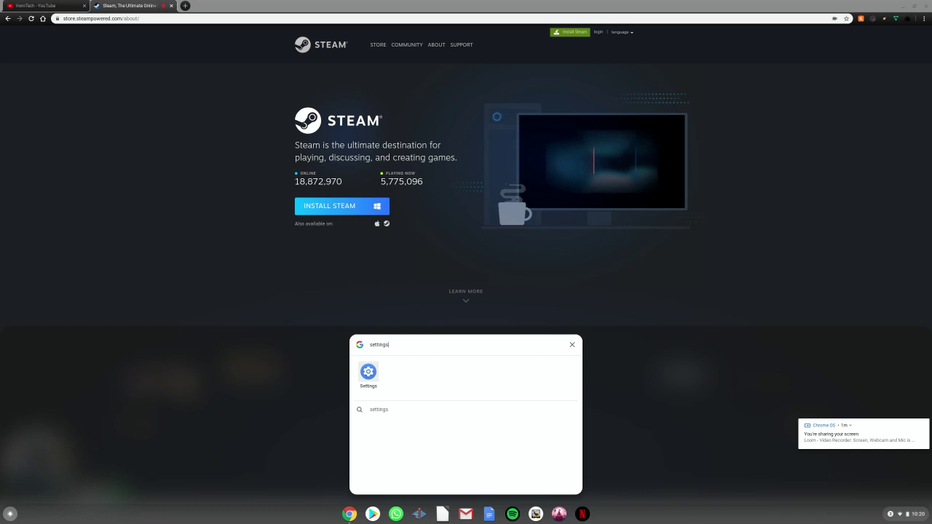
pyautogui.press('Return')
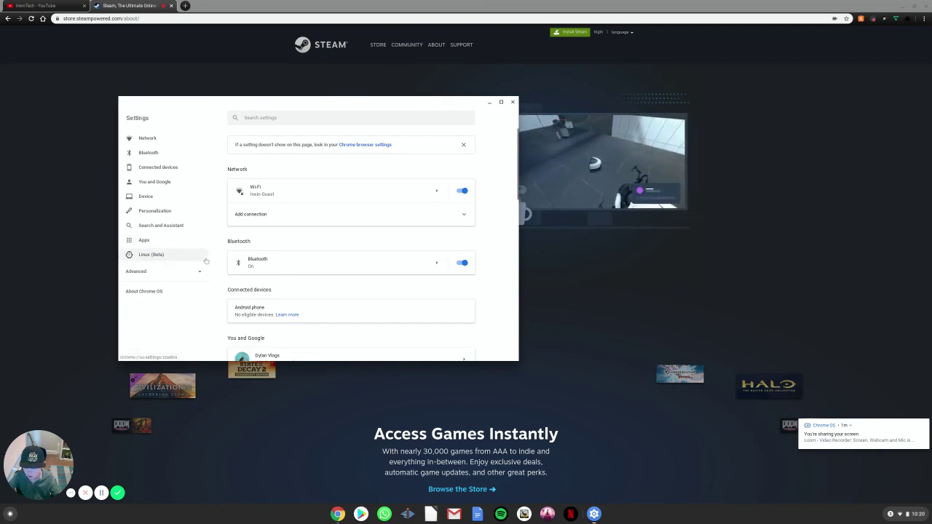
# Examine the Linux (Beta) options of the Chromebook and close Settings
pyautogui.click(160, 257)
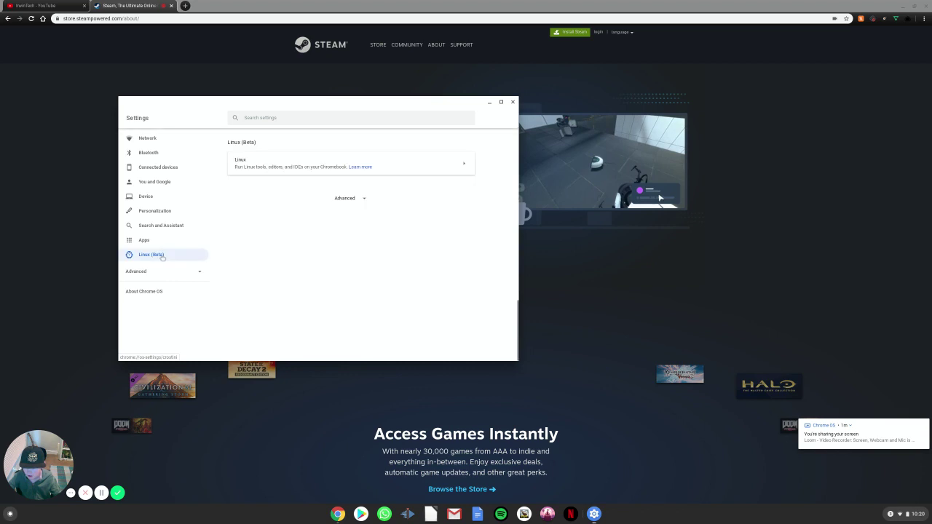
pyautogui.click(249, 158)
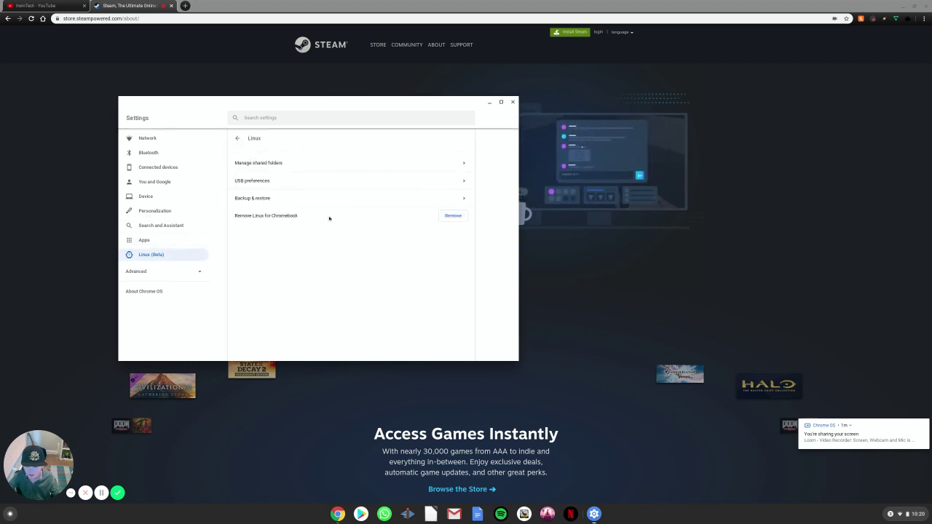
pyautogui.click(238, 139)
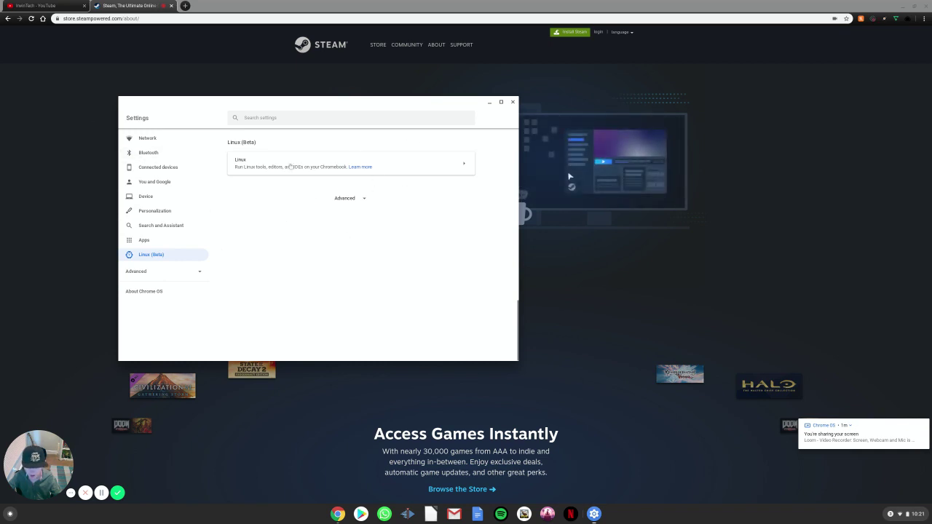
pyautogui.click(513, 103)
# Open the Downloads folder in Files and view the install details of steam_latest.deb without installing it
pyautogui.press('super')
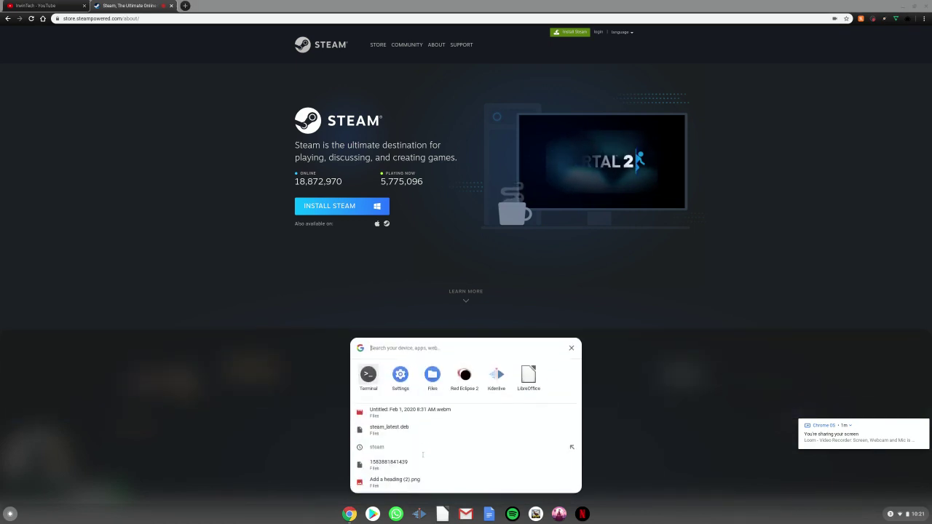
pyautogui.write('file')
pyautogui.press('Escape')
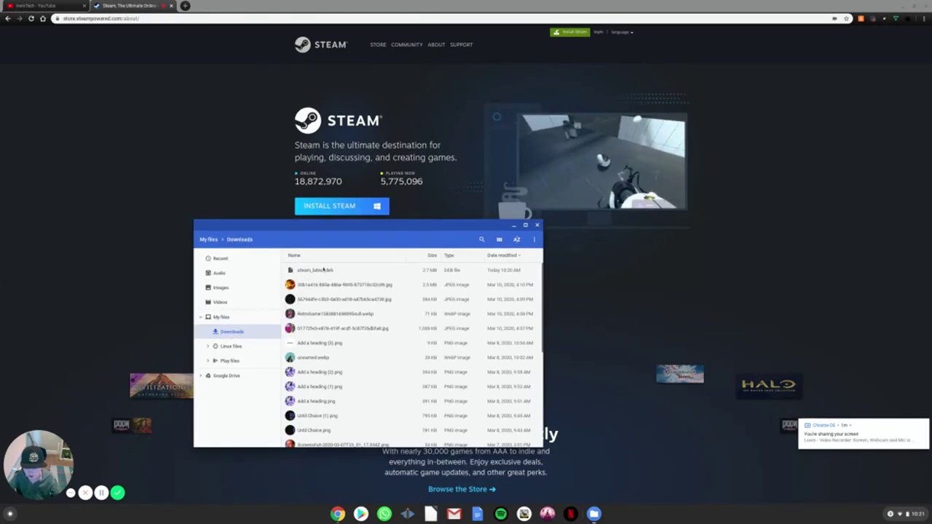
pyautogui.doubleClick(324, 270)
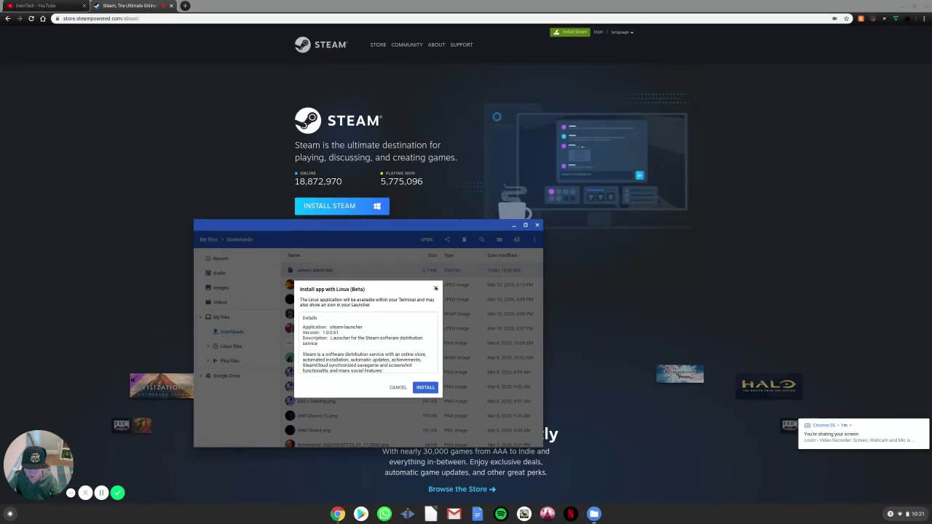
pyautogui.click(435, 289)
# Install steam_latest.deb with Linux (Beta), close Files and dismiss the installer notification
pyautogui.rightClick(315, 273)
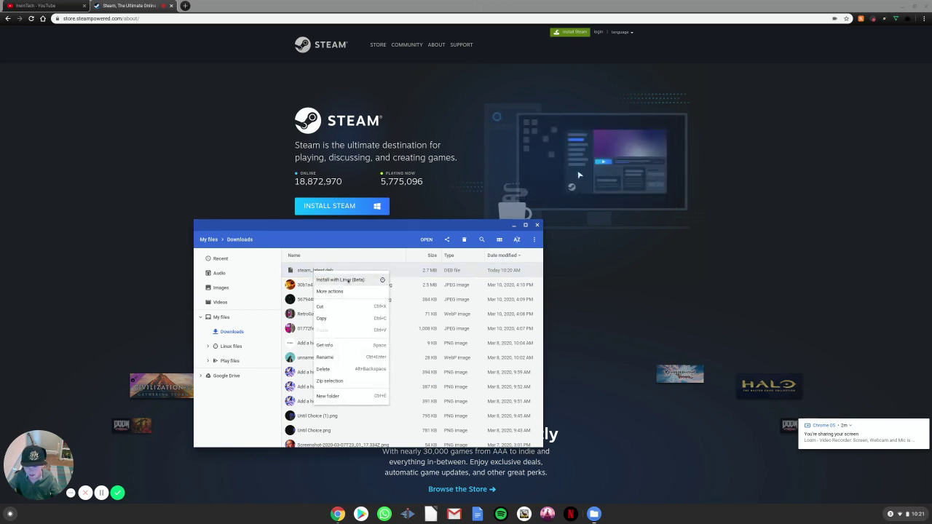
pyautogui.click(349, 281)
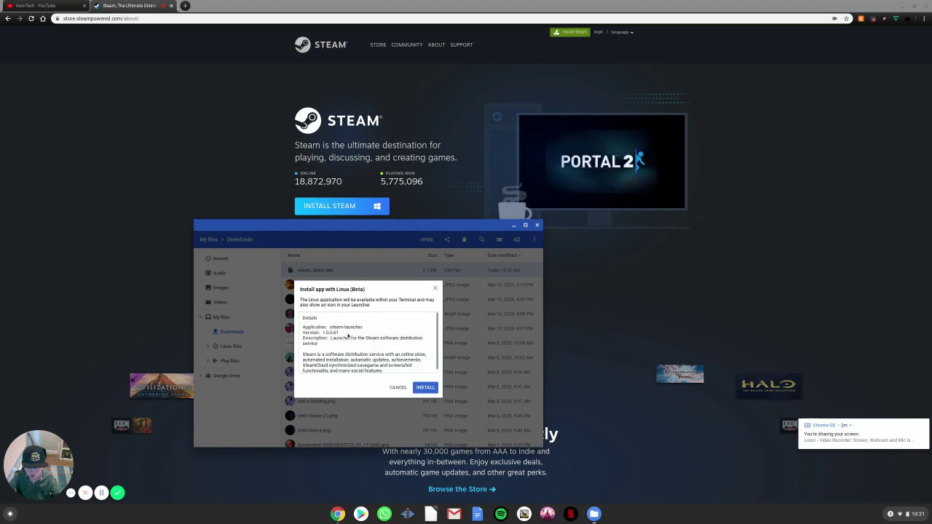
pyautogui.click(425, 387)
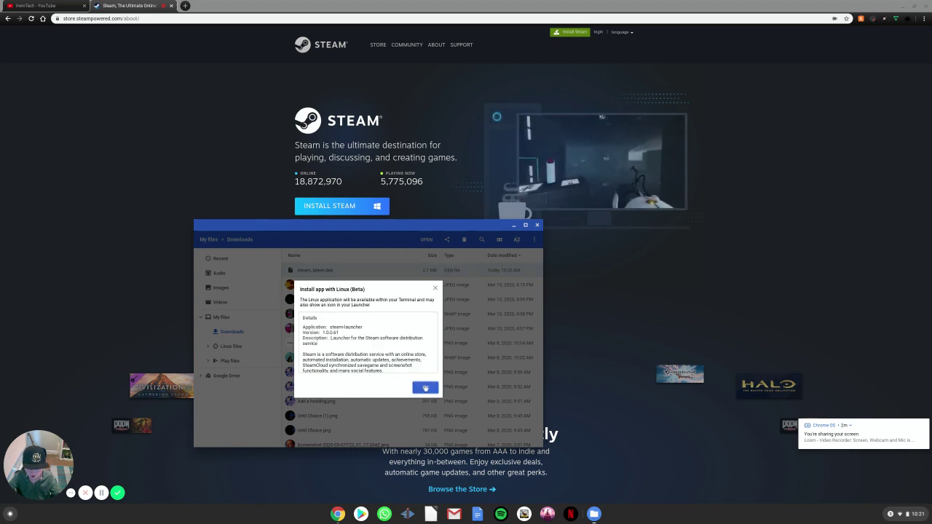
pyautogui.click(425, 387)
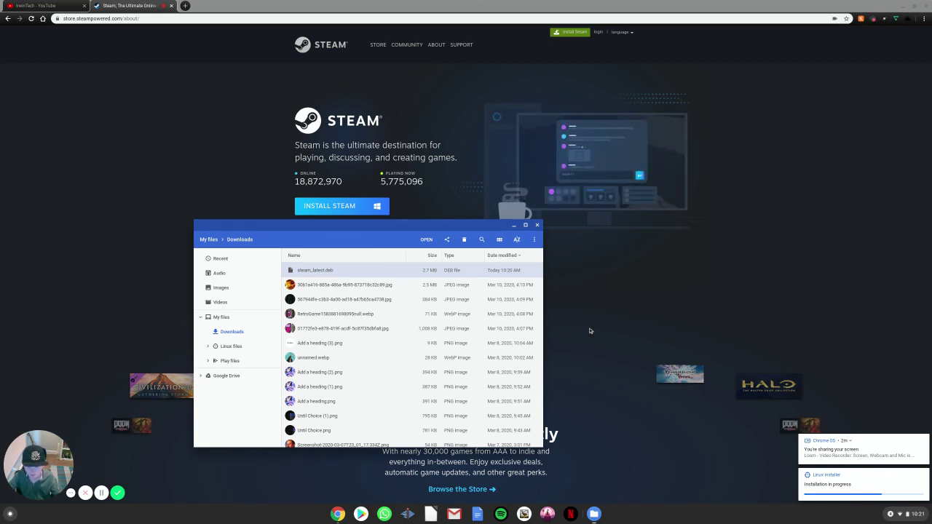
pyautogui.click(538, 226)
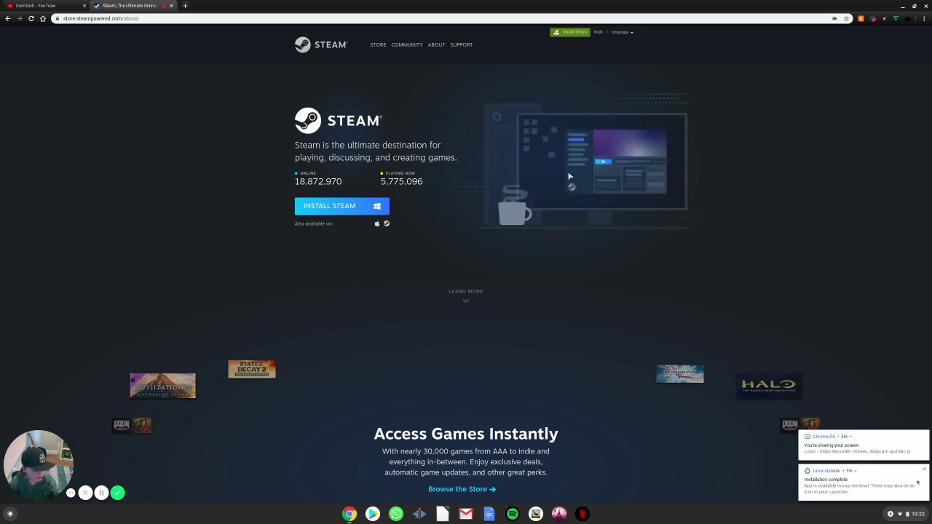
pyautogui.click(924, 470)
# Move Steam out of the Linux apps folder onto the launcher's main page and launch it
pyautogui.press('super')
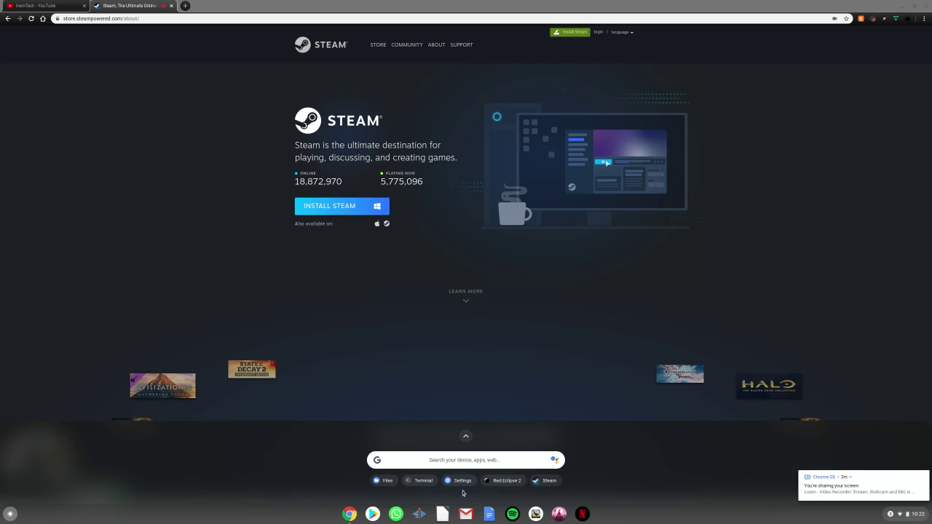
pyautogui.scroll(-5, 476, 449)
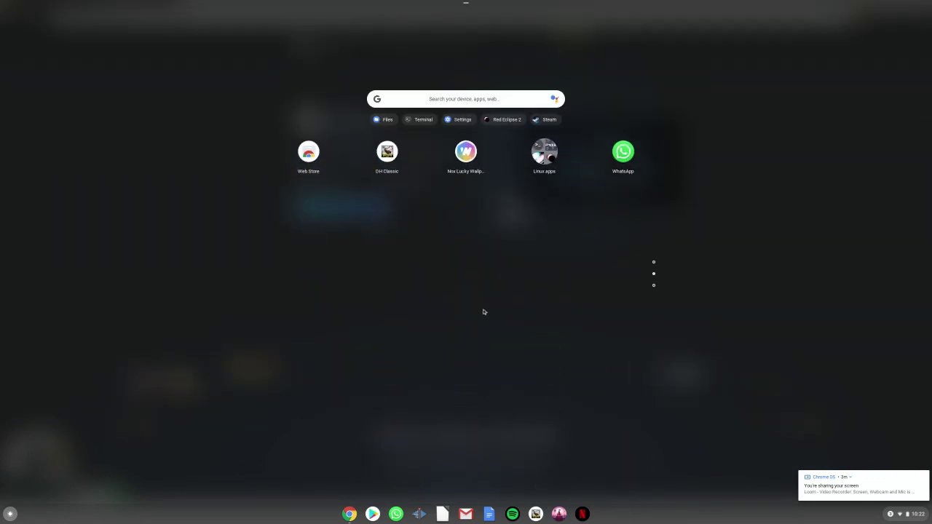
pyautogui.click(545, 152)
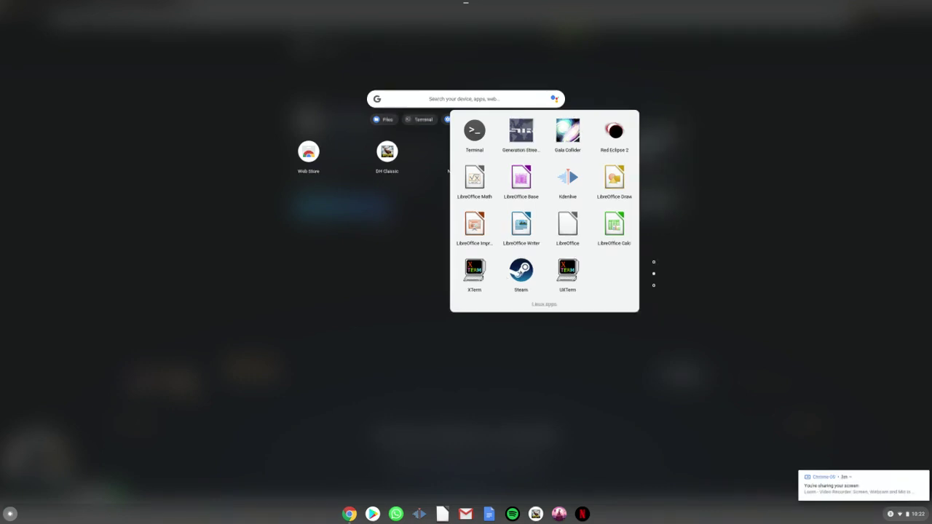
pyautogui.click(521, 321)
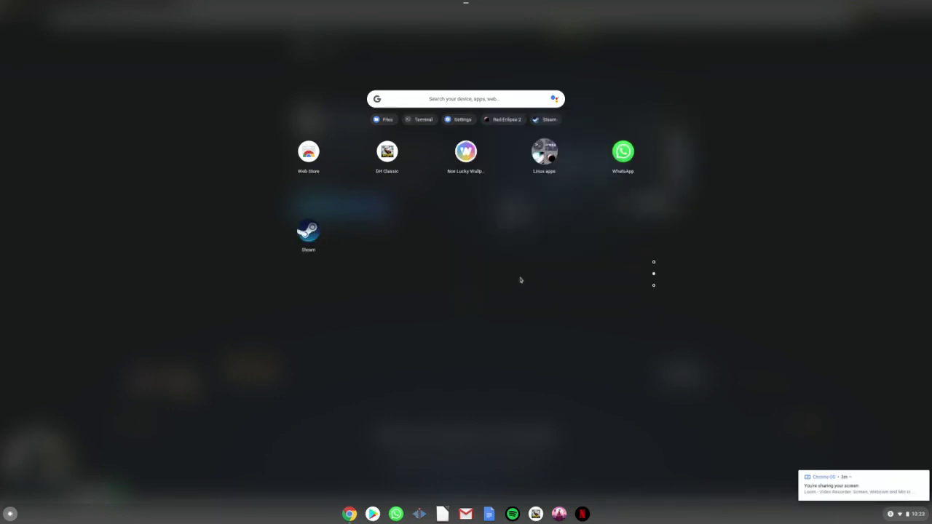
pyautogui.moveTo(308, 233)
pyautogui.mouseDown()
pyautogui.moveTo(379, 491)
pyautogui.moveTo(367, 512)
pyautogui.moveTo(384, 510)
pyautogui.moveTo(310, 243)
pyautogui.mouseUp()
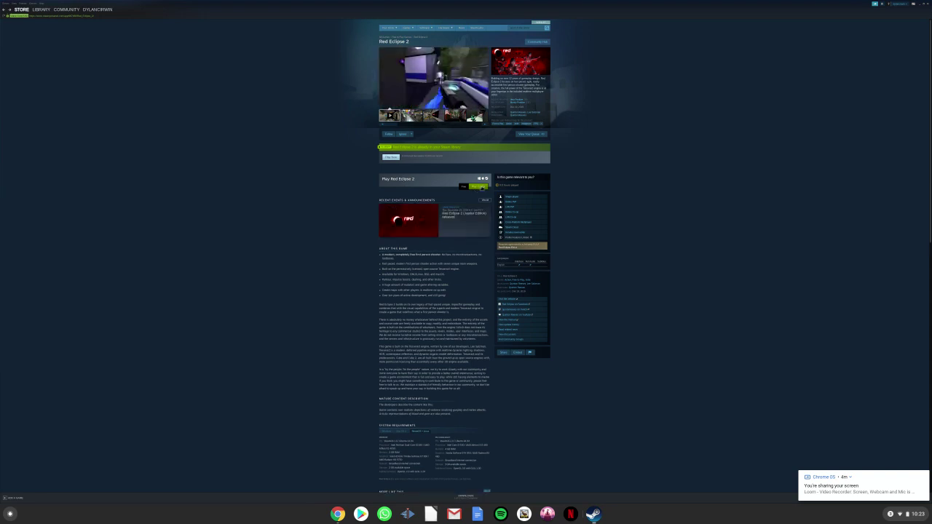
# Try to start Red Eclipse 2 from its Steam store page and close the Steam window
pyautogui.click(482, 188)
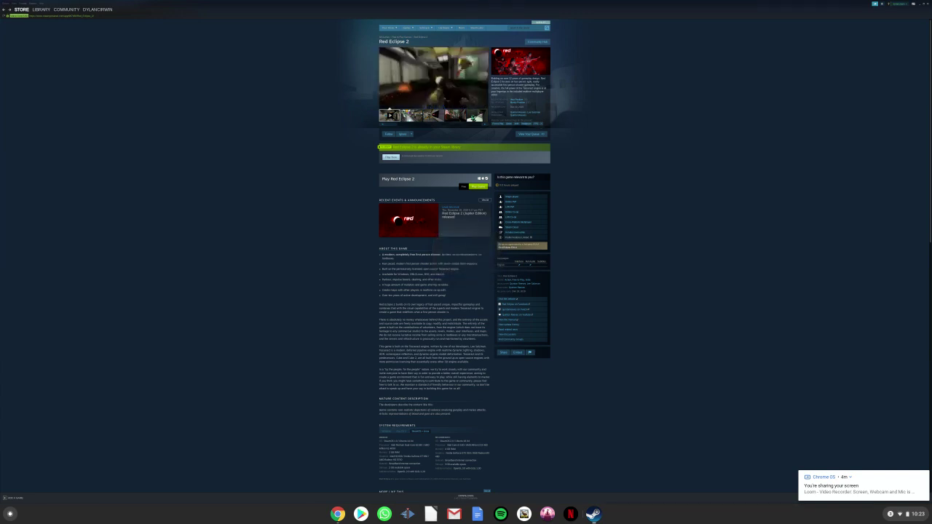
pyautogui.click(928, 7)
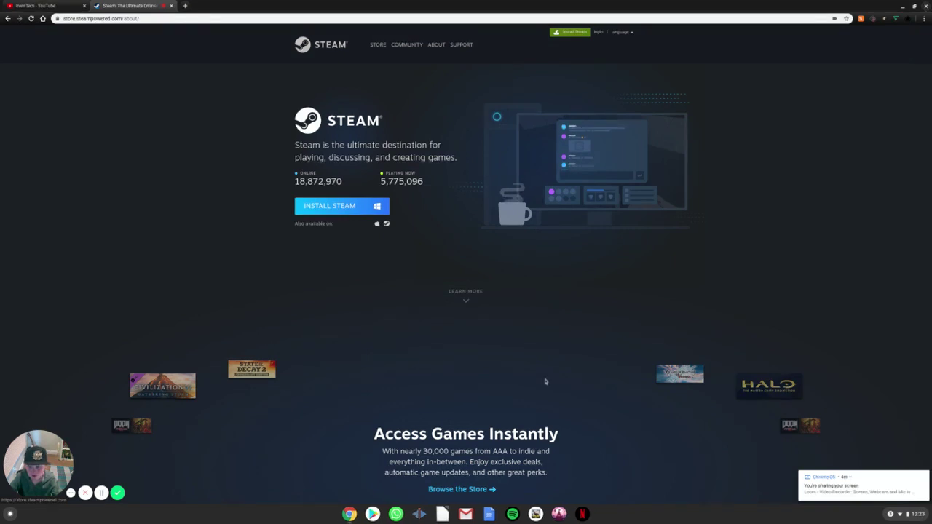